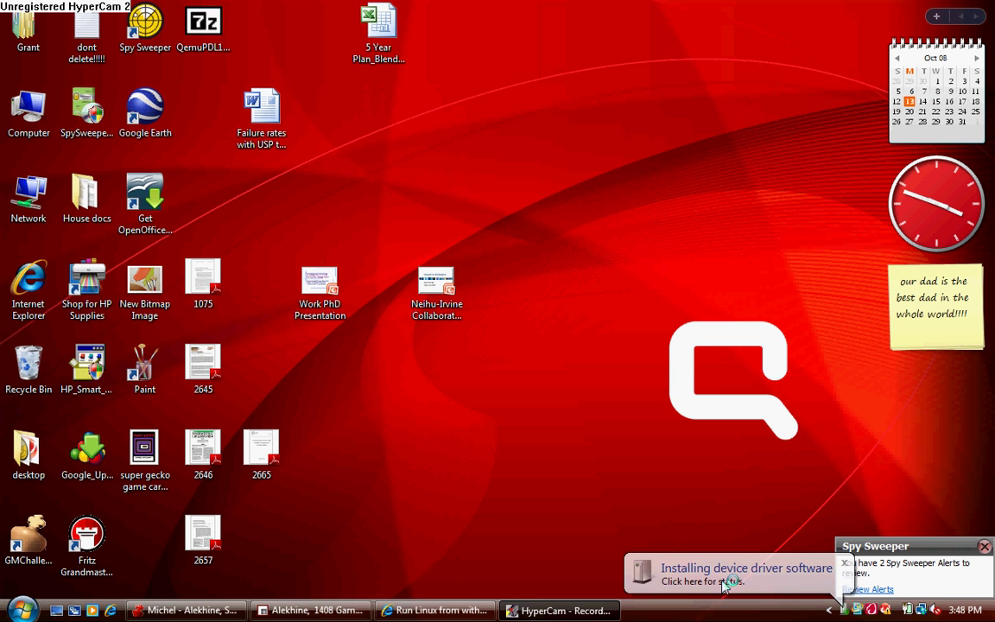
# Dismiss the 'Installing device driver software' notice so the UDISK (F:) AutoPlay window appears.
pyautogui.click(845, 567)
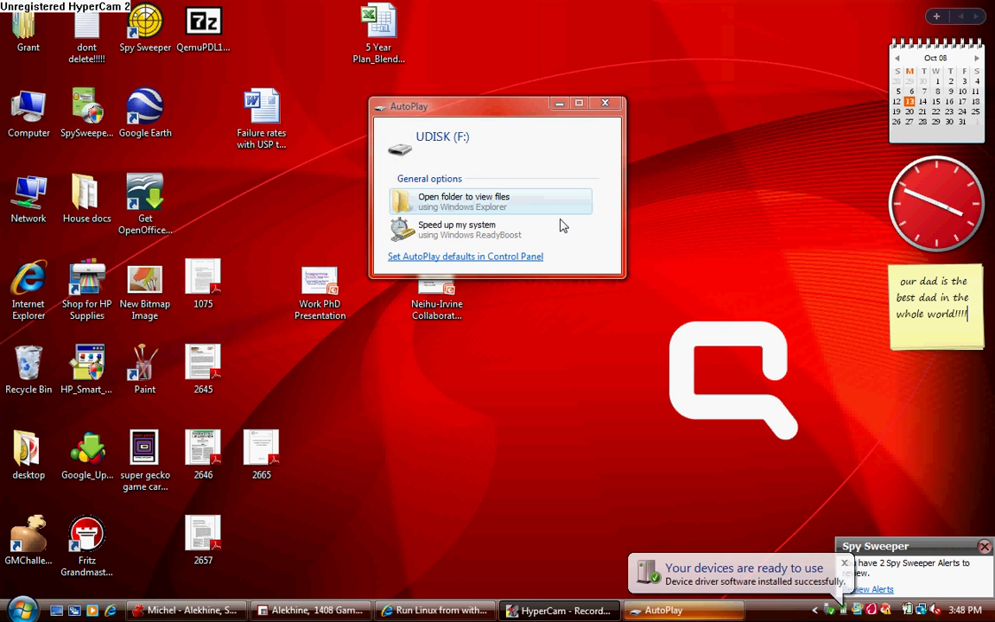
# Open UDISK (F:) in Explorer from AutoPlay, then minimize the empty drive window.
pyautogui.click(498, 204)
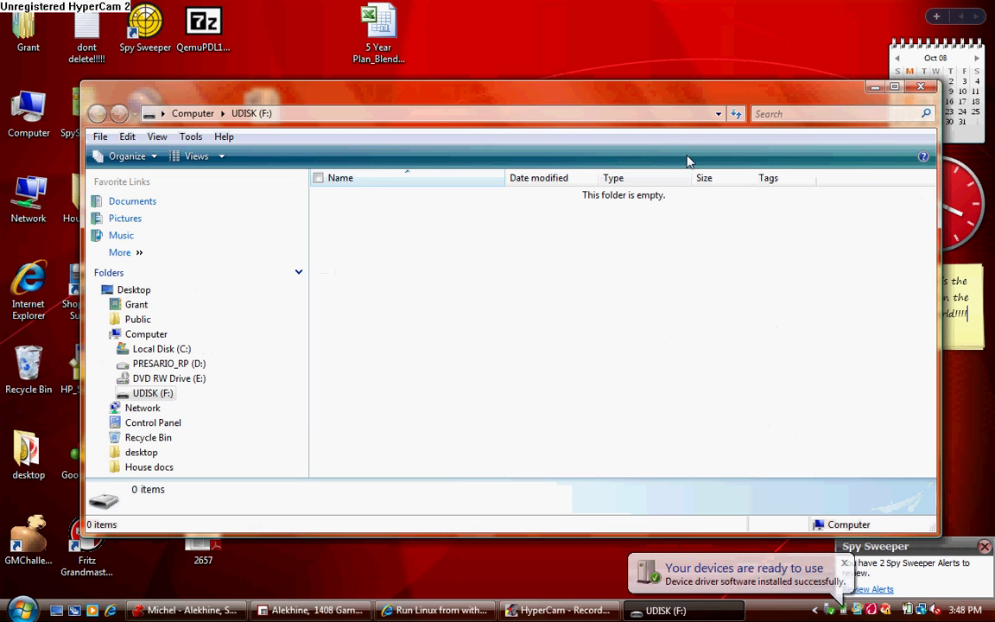
pyautogui.click(874, 86)
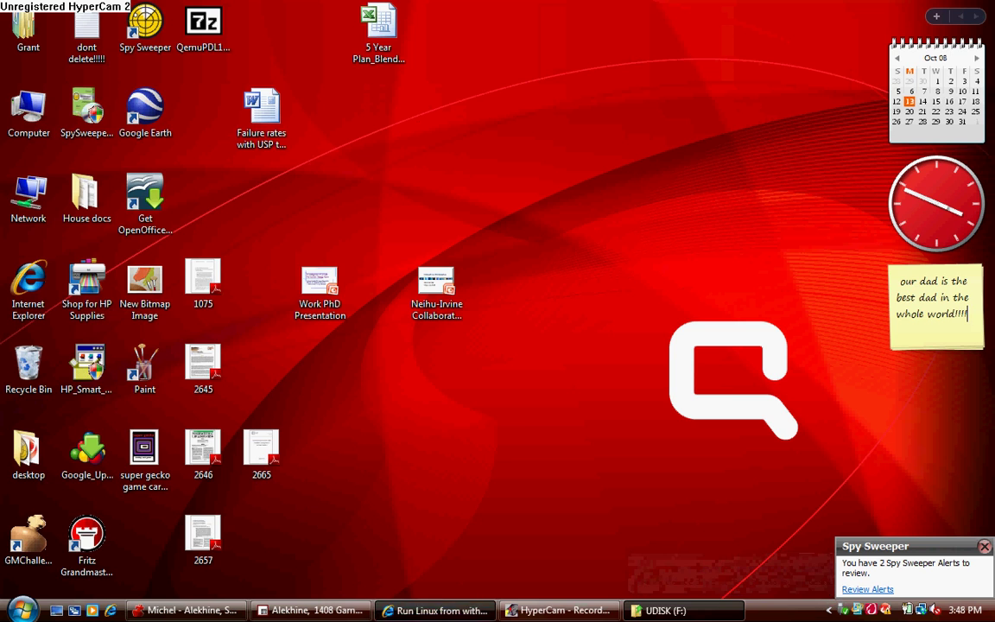
pyautogui.click(435, 609)
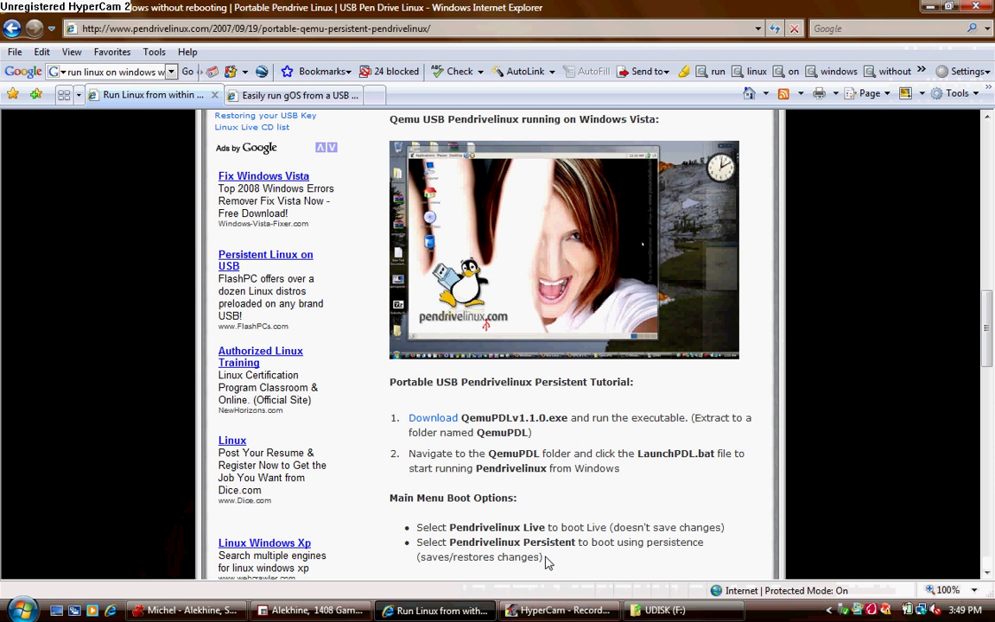
pyautogui.click(511, 611)
pyautogui.click(509, 613)
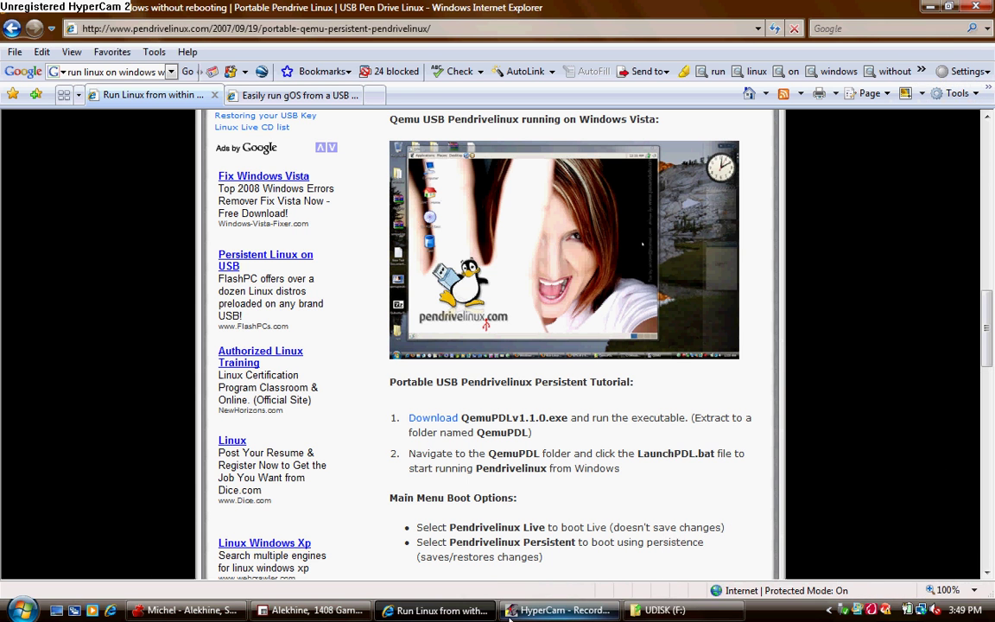
pyautogui.click(436, 610)
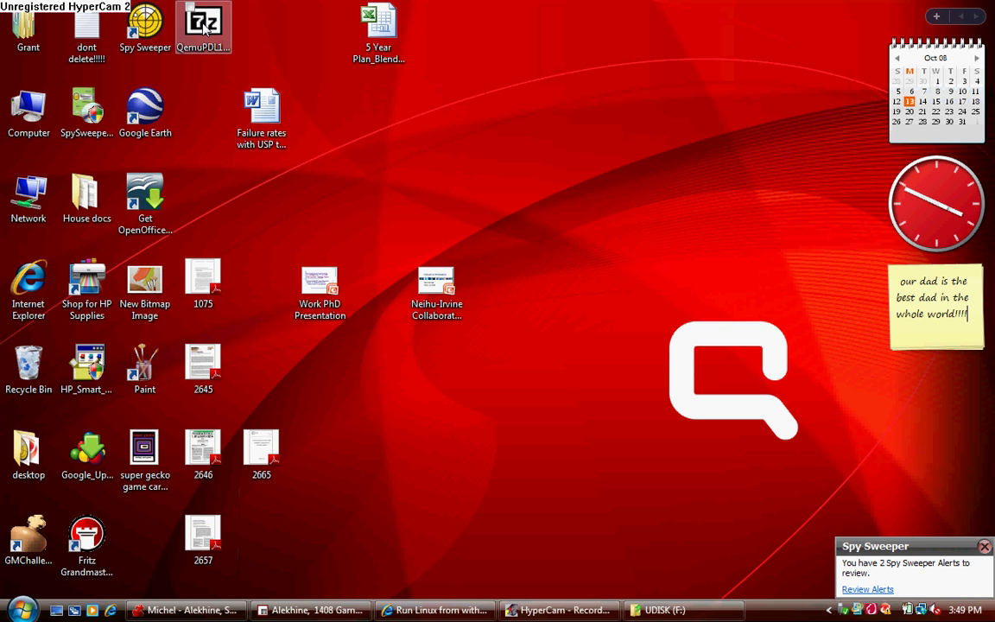
# Run QemuPDL1.1.0.exe and extract its contents to F:\ on the UDISK drive.
pyautogui.doubleClick(204, 26)
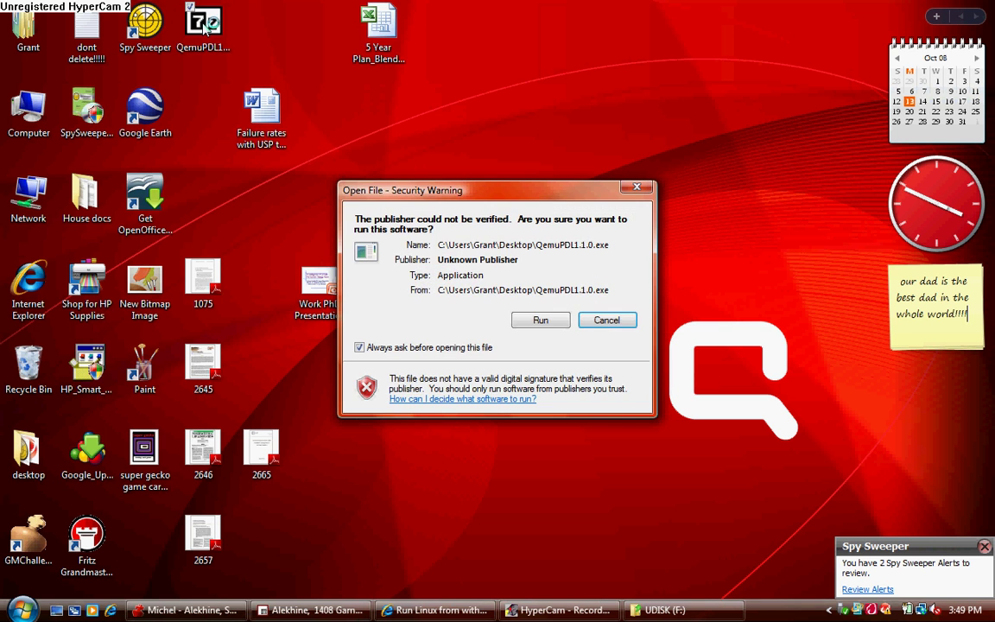
pyautogui.click(542, 322)
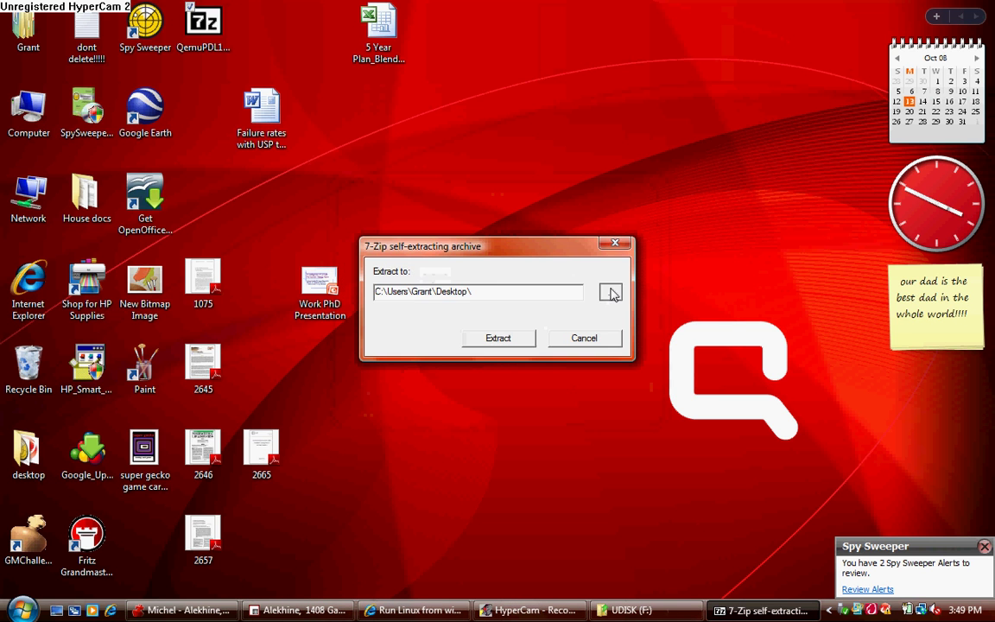
pyautogui.click(610, 294)
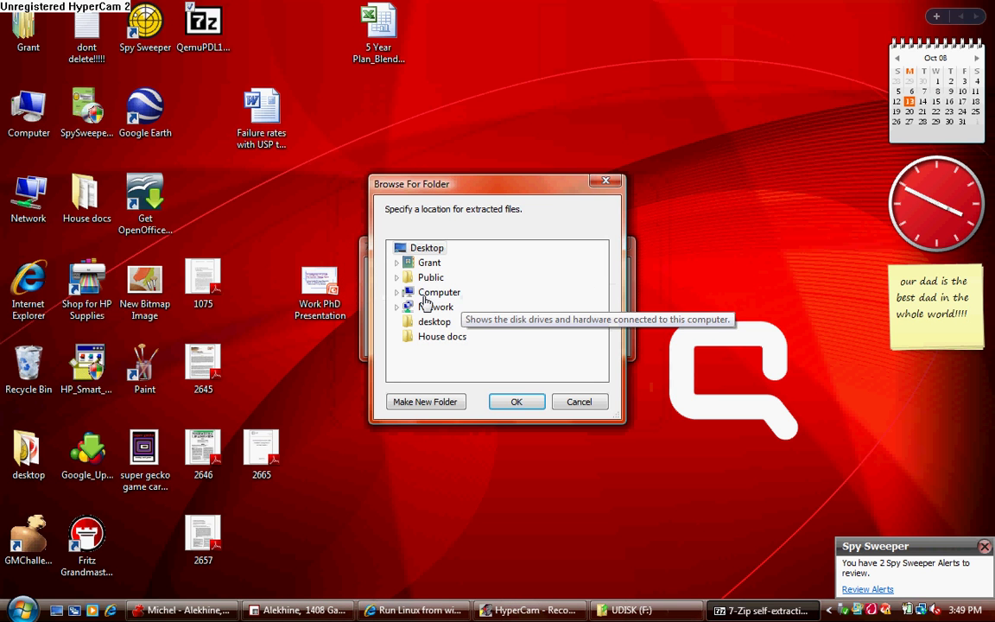
pyautogui.click(397, 292)
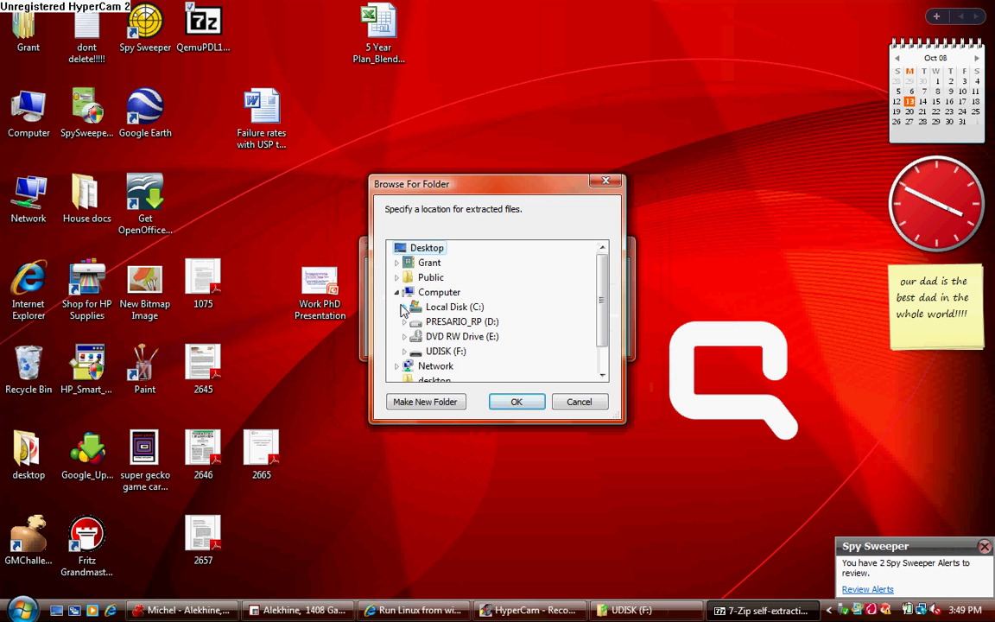
pyautogui.click(423, 354)
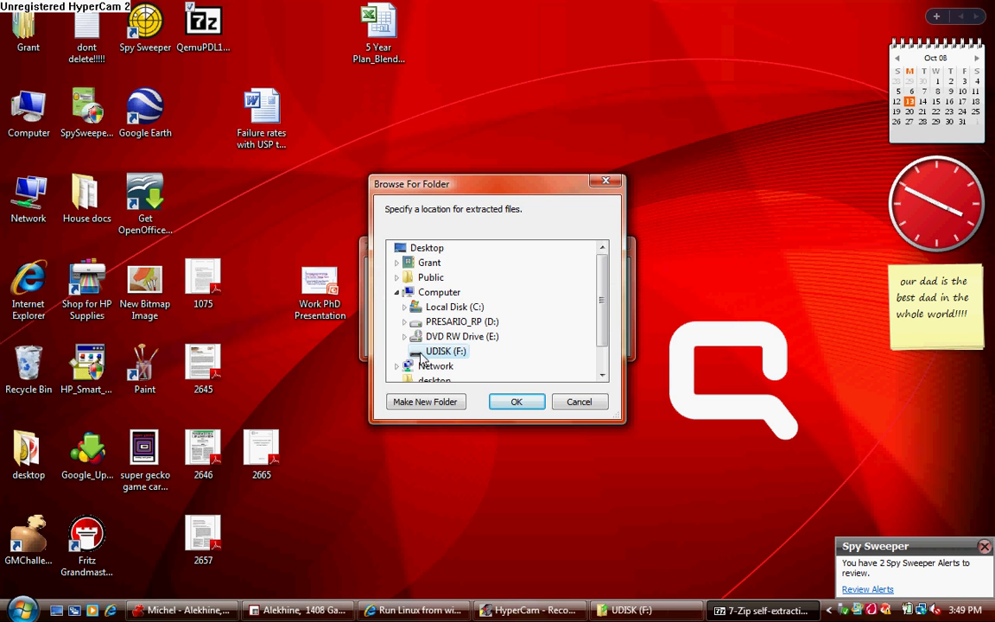
pyautogui.click(517, 403)
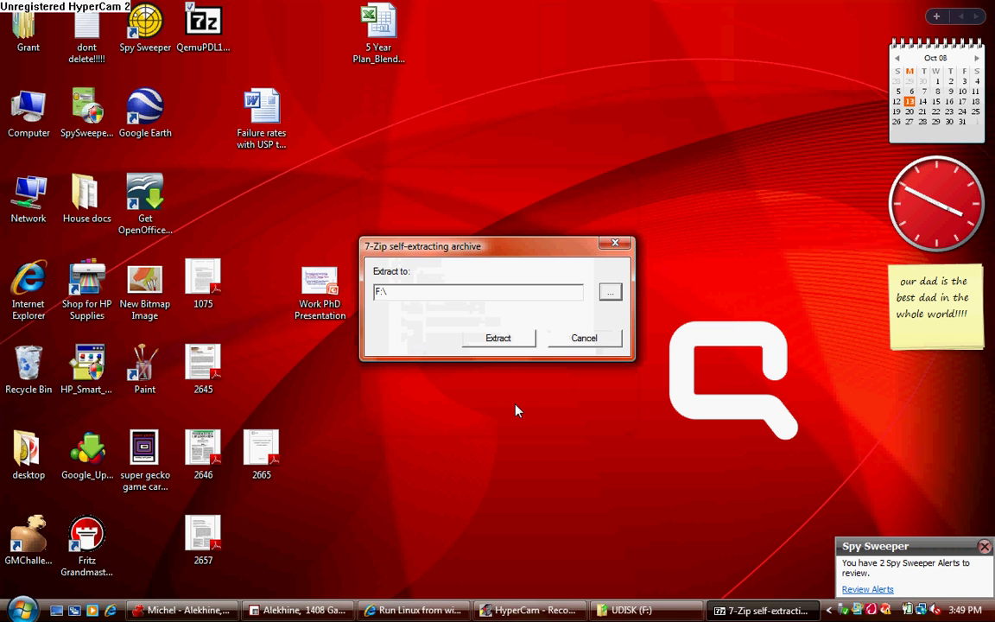
pyautogui.click(497, 338)
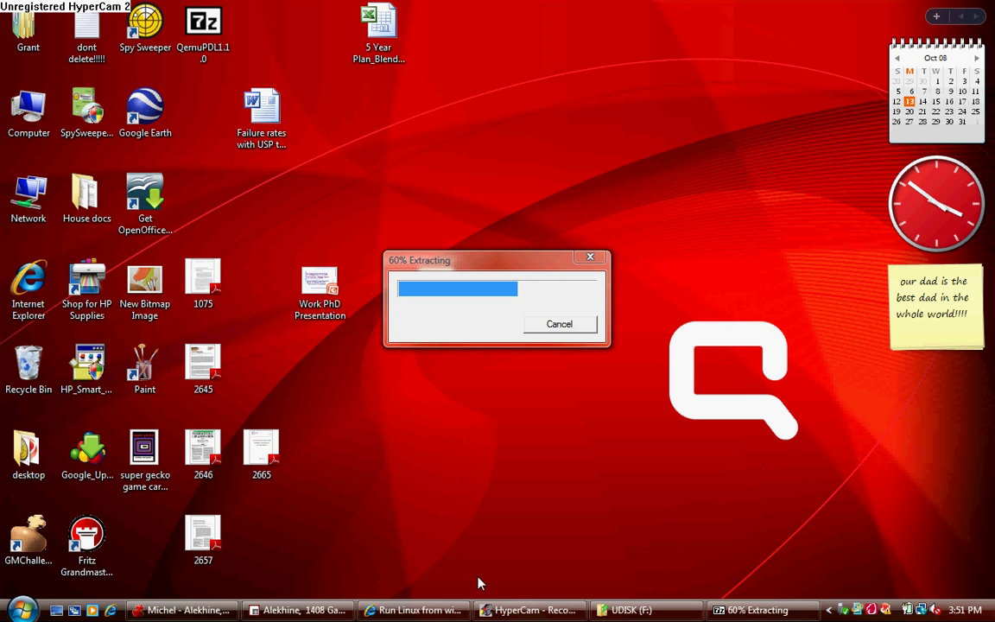
# Read through the Qemu Pendrivelinux tutorial in Internet Explorer, briefly checking the gOS USB install page.
pyautogui.click(415, 610)
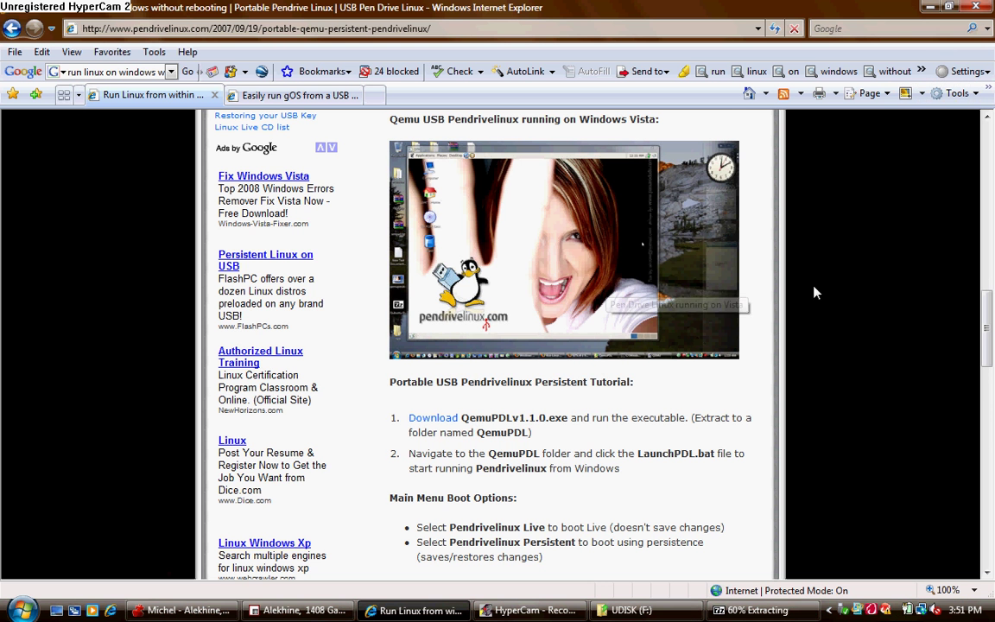
pyautogui.moveTo(987, 328); pyautogui.dragTo(988, 300)
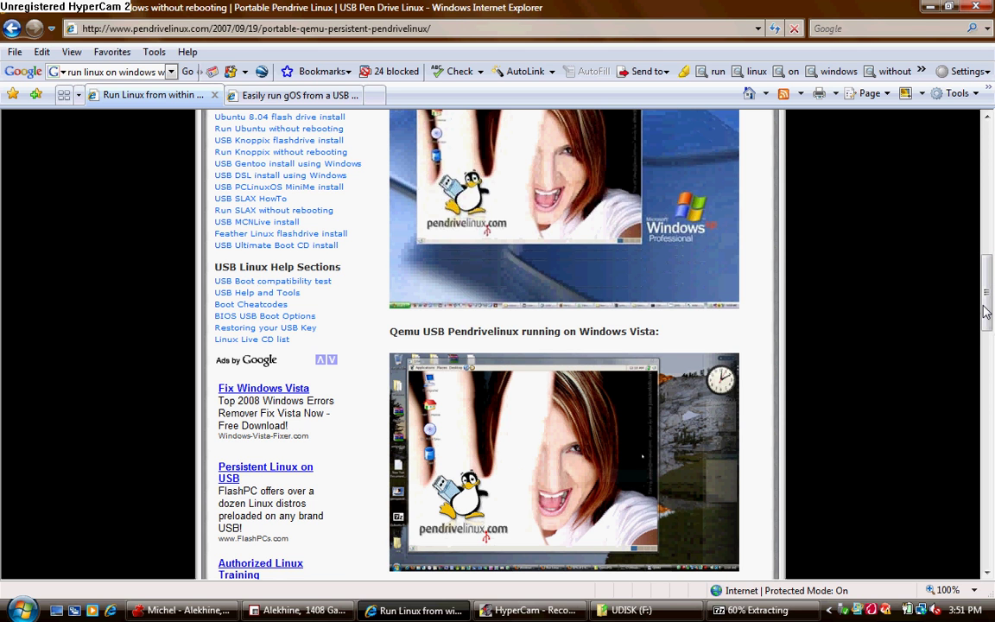
pyautogui.moveTo(985, 311); pyautogui.dragTo(984, 276)
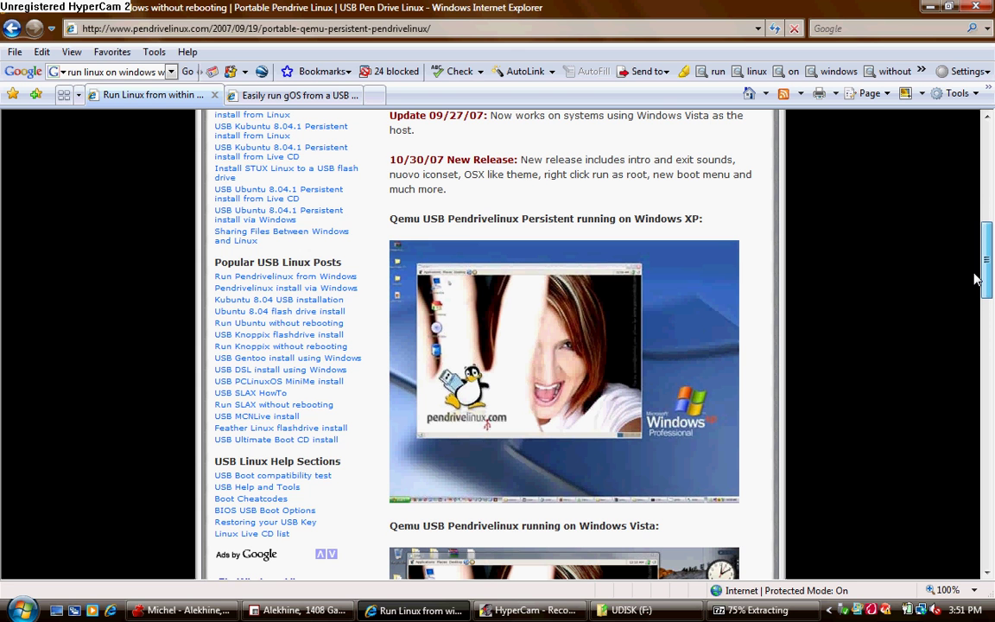
pyautogui.scroll(3, 974, 278)
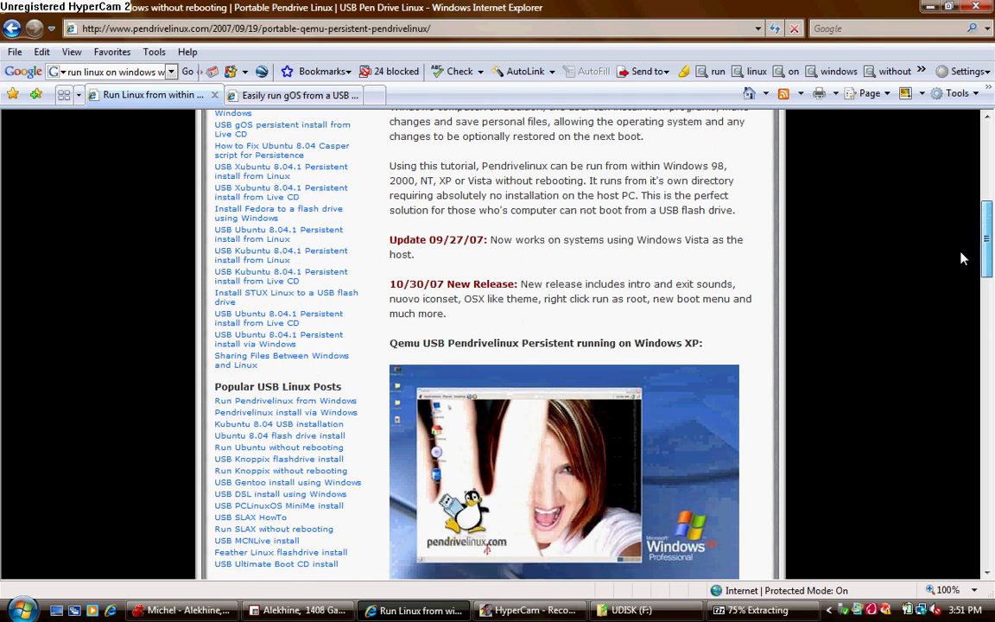
pyautogui.scroll(3, 959, 250)
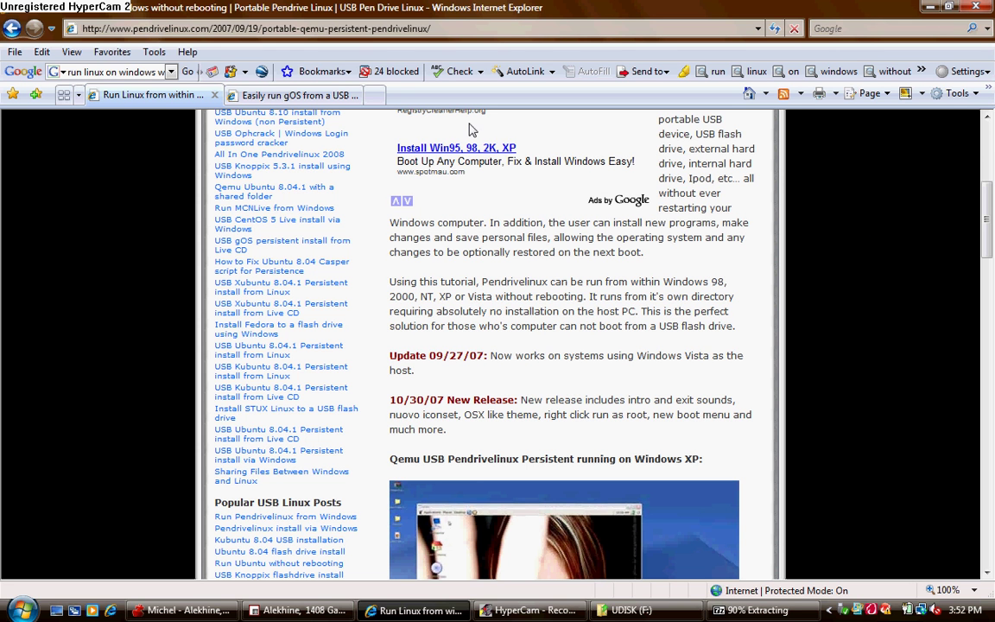
pyautogui.click(287, 95)
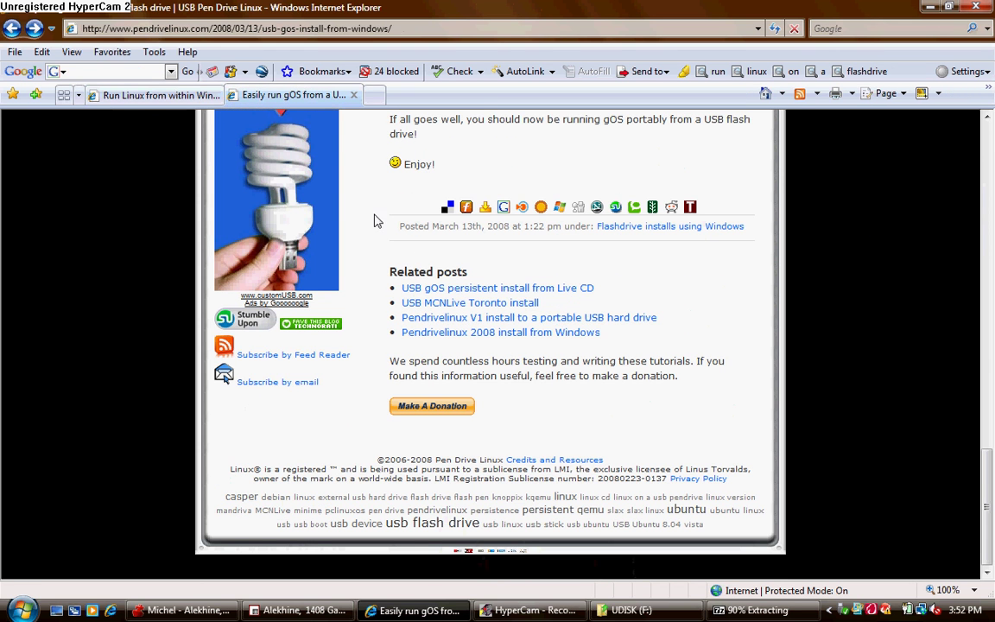
pyautogui.scroll(10, 409, 245)
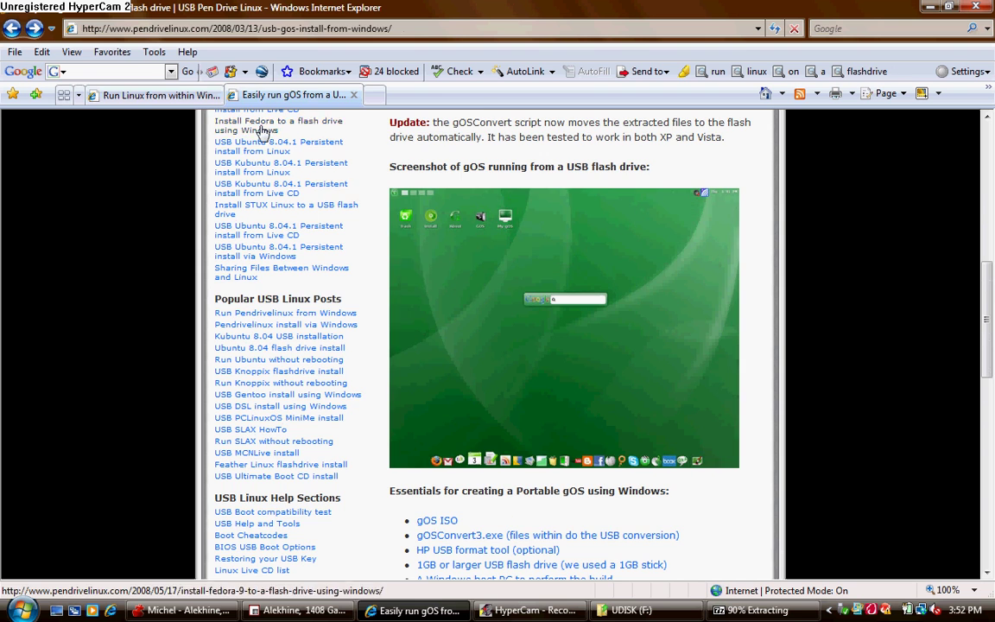
pyautogui.click(186, 94)
pyautogui.scroll(-1, 393, 368)
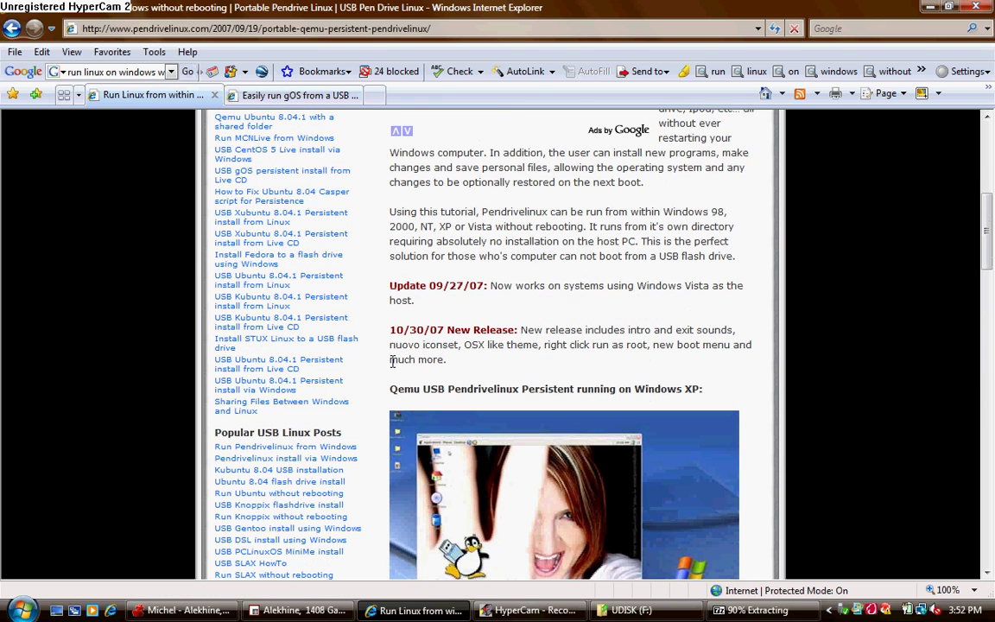
pyautogui.scroll(-1, 394, 368)
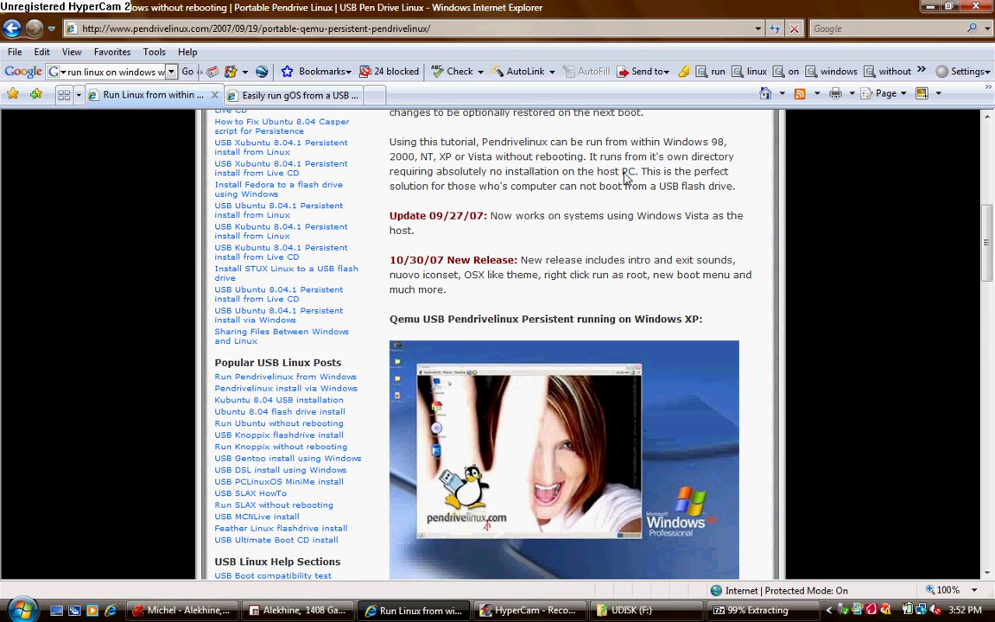
# Minimize the browser, return to the UDISK (F:) folder and select LaunchPDL.
pyautogui.click(930, 6)
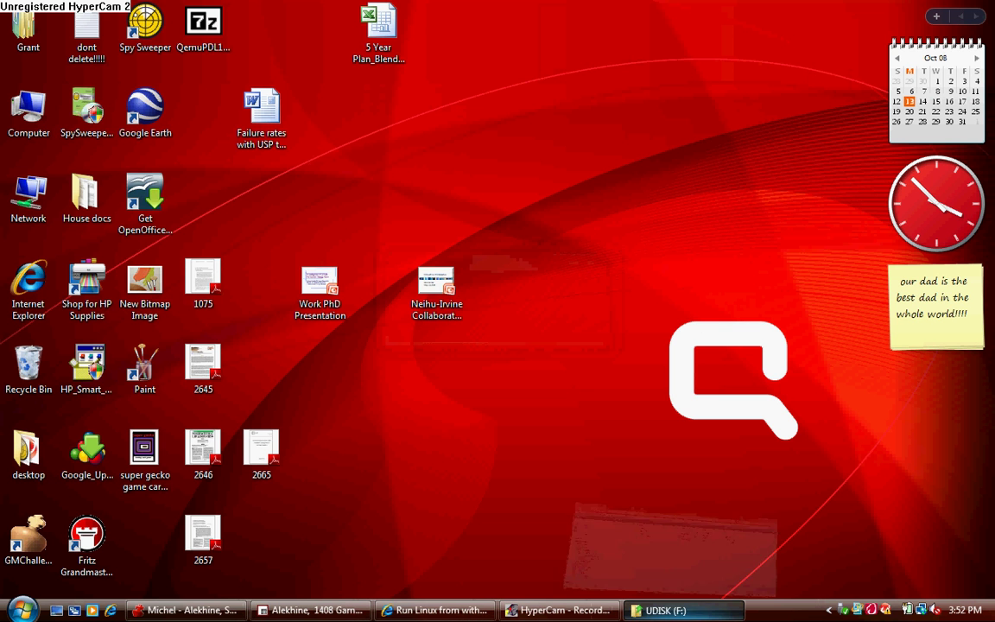
pyautogui.click(661, 610)
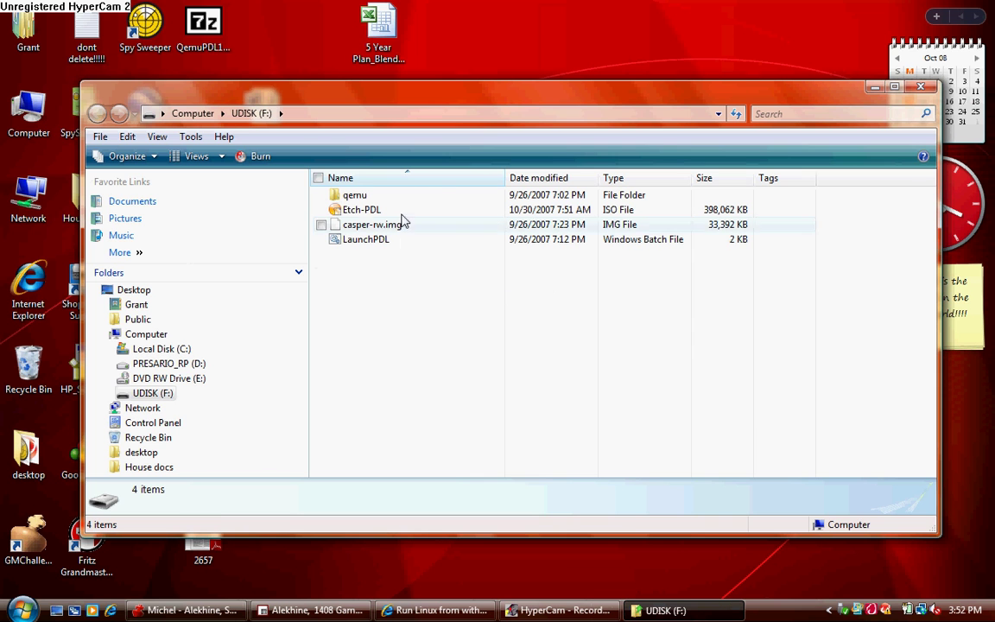
pyautogui.click(402, 242)
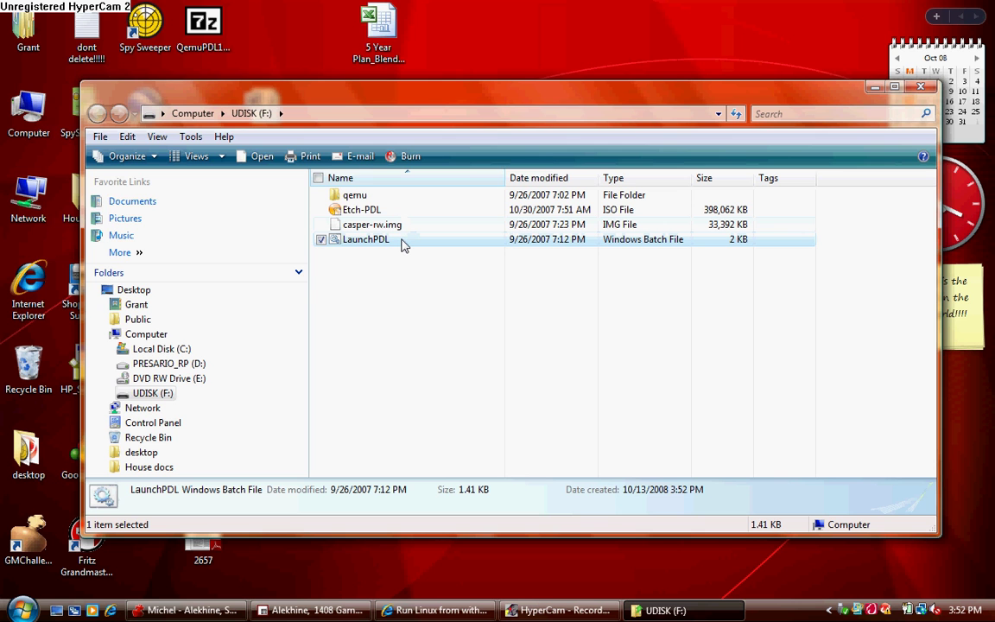
# Run LaunchPDL.bat and boot the Pendrivelinux Live entry from QEMU's boot menu.
pyautogui.doubleClick(402, 241)
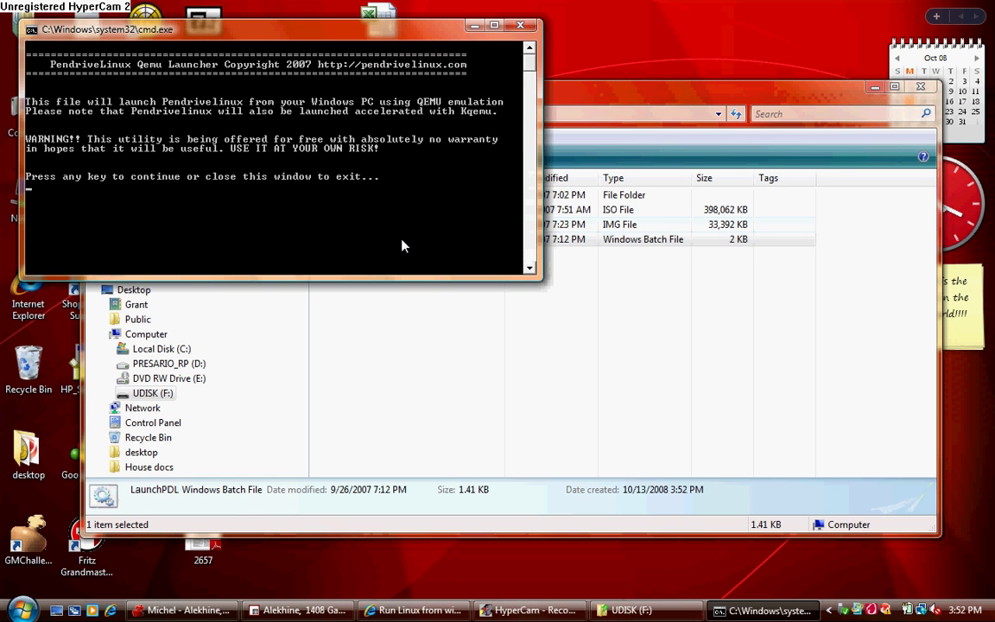
pyautogui.press('Return')
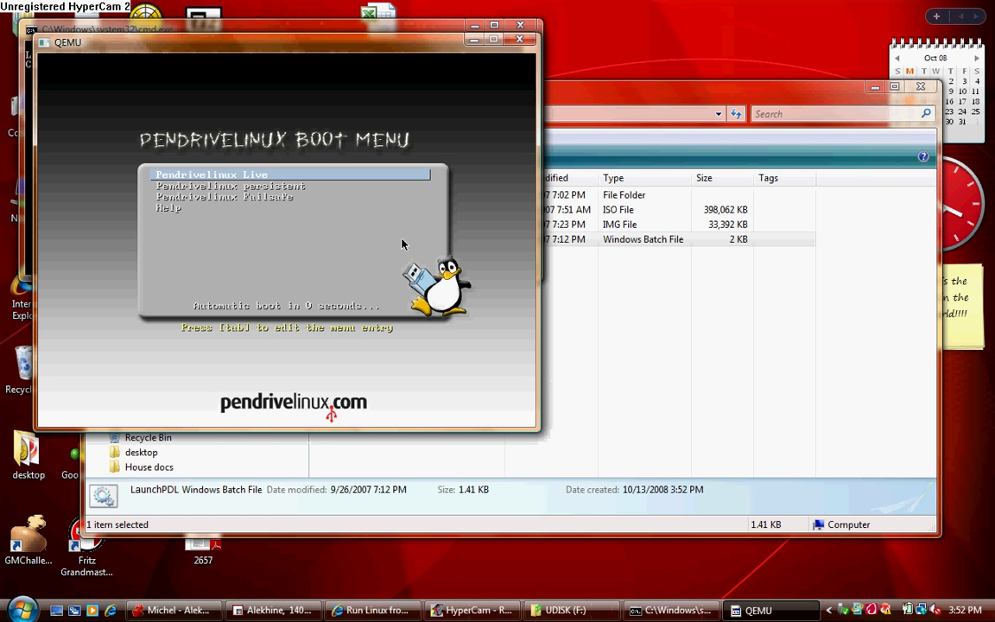
pyautogui.press('Down')
pyautogui.press('Up')
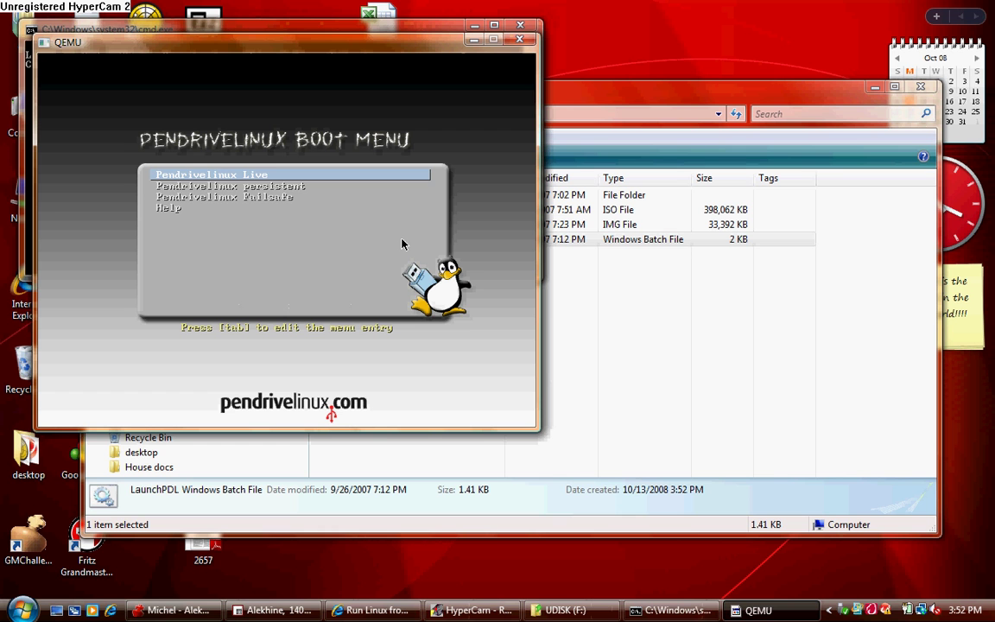
pyautogui.press('Down')
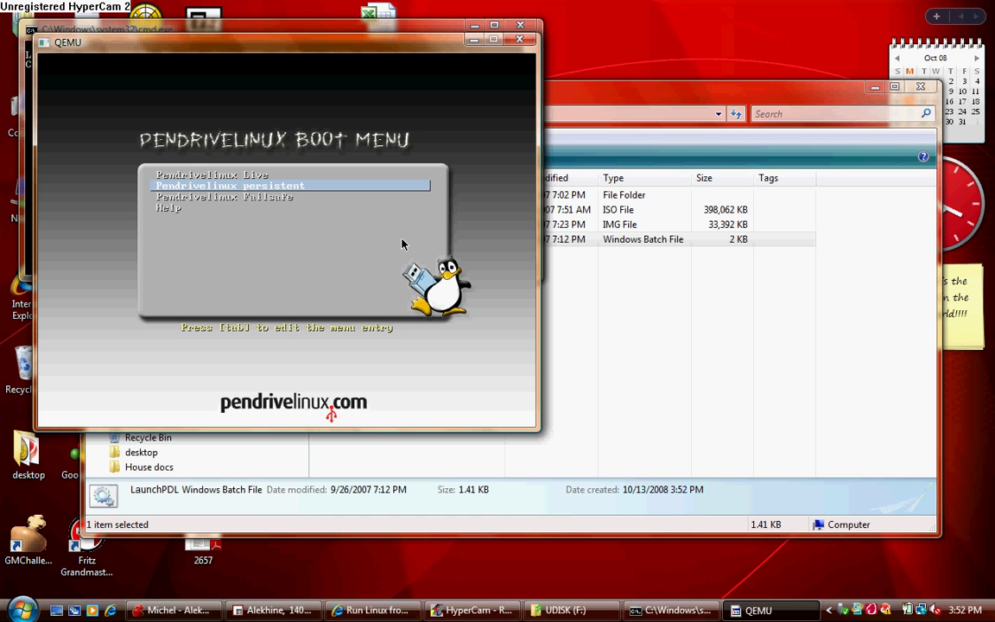
pyautogui.press('Up')
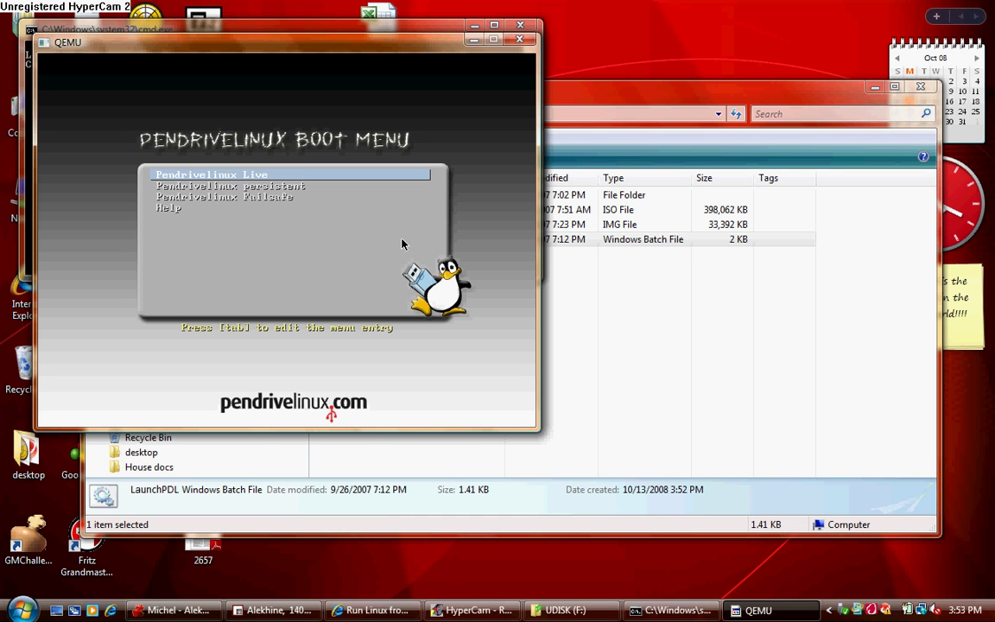
pyautogui.press('Return')
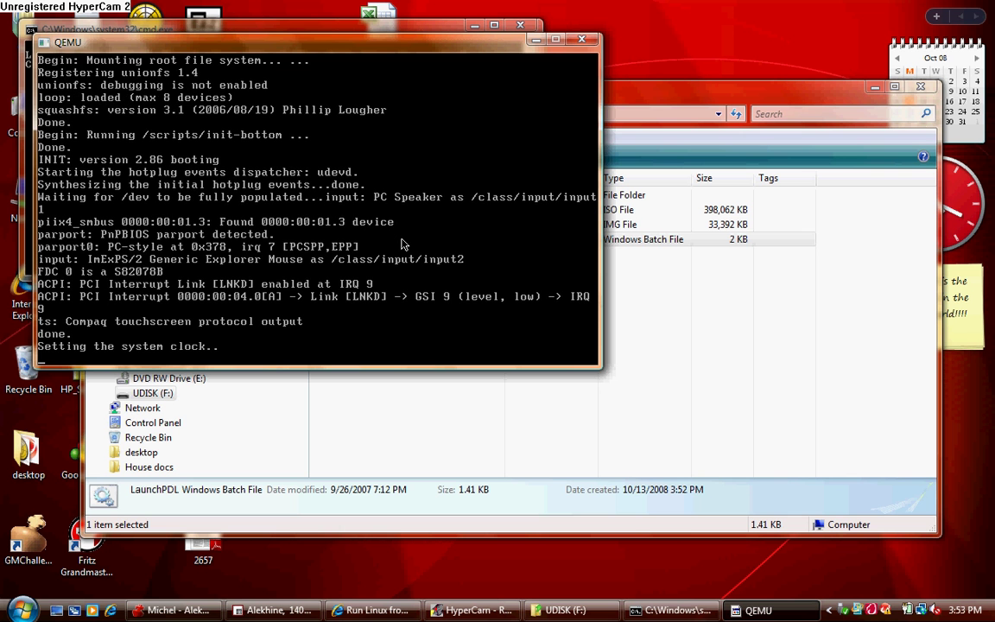
# Raise the Windows system volume to 94 with the tray volume slider.
pyautogui.click(935, 609)
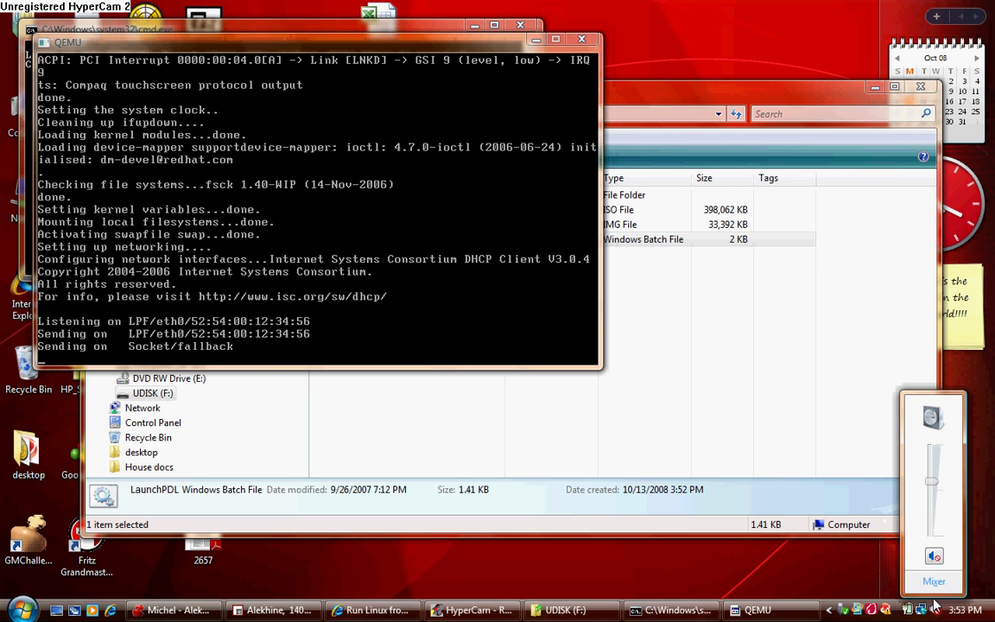
pyautogui.moveTo(931, 481); pyautogui.dragTo(931, 449)
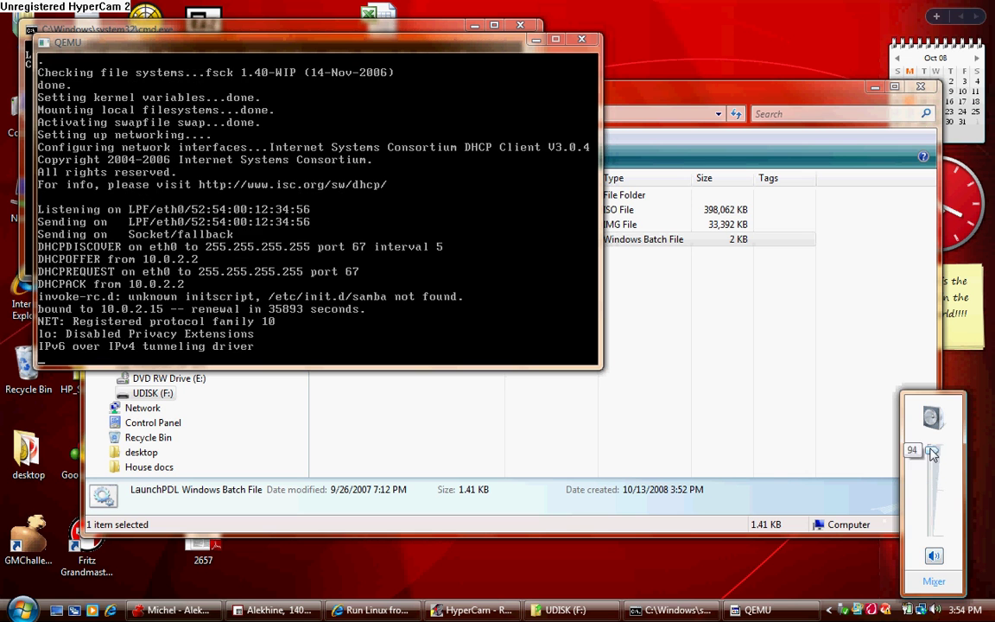
pyautogui.click(803, 574)
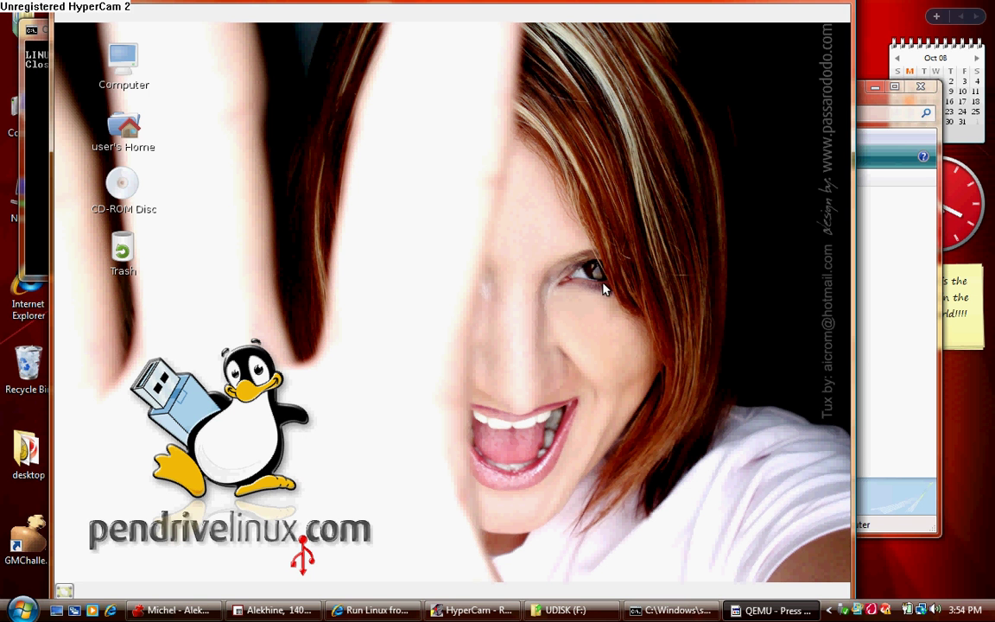
# Set the Pendrivelinux desktop background to Stars Pattern through the desktop's right-click menu.
pyautogui.click(758, 283)
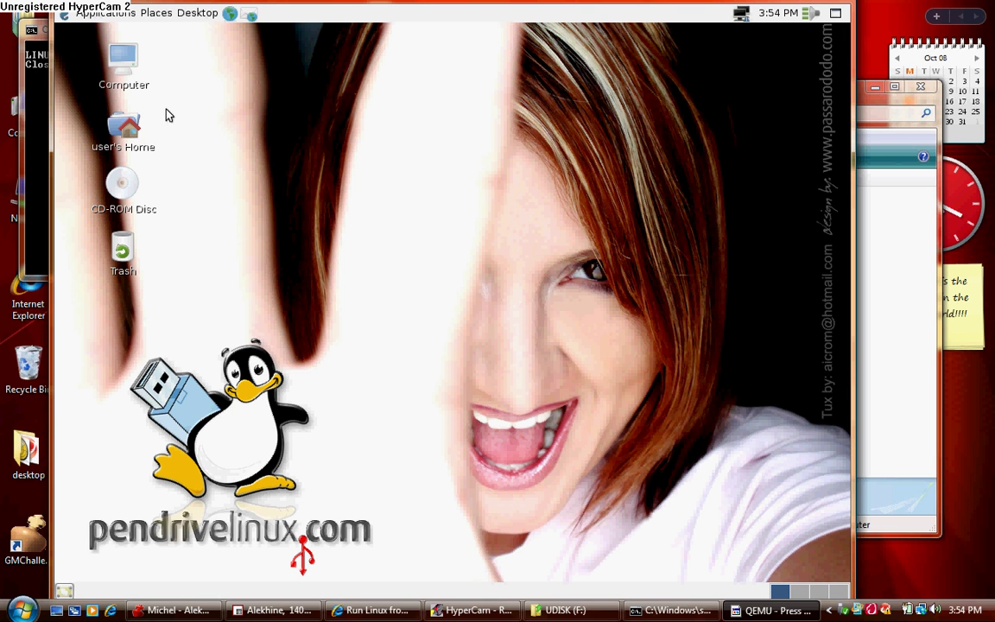
pyautogui.rightClick(335, 249)
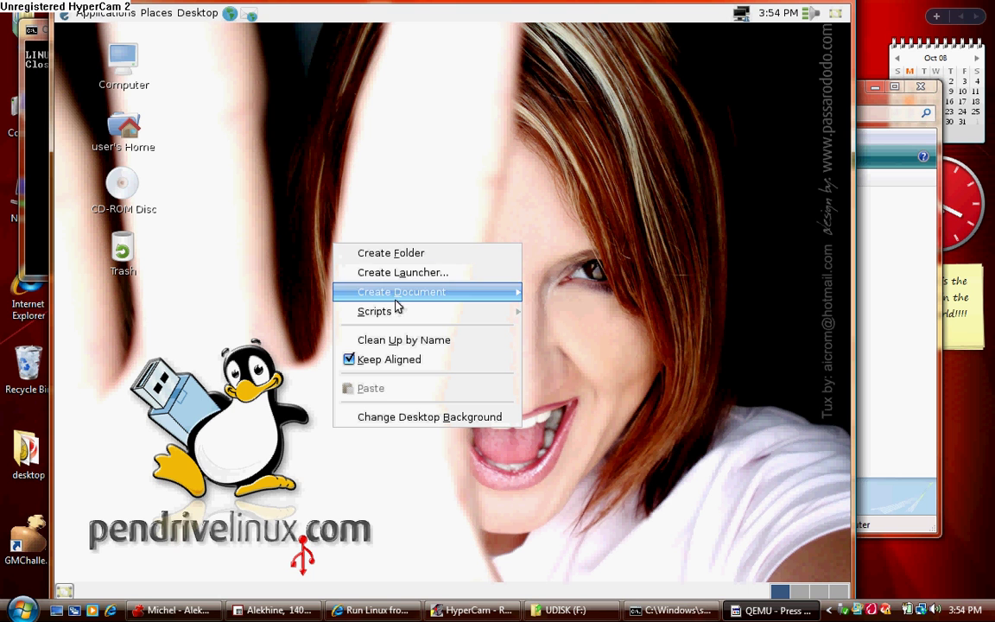
pyautogui.click(393, 417)
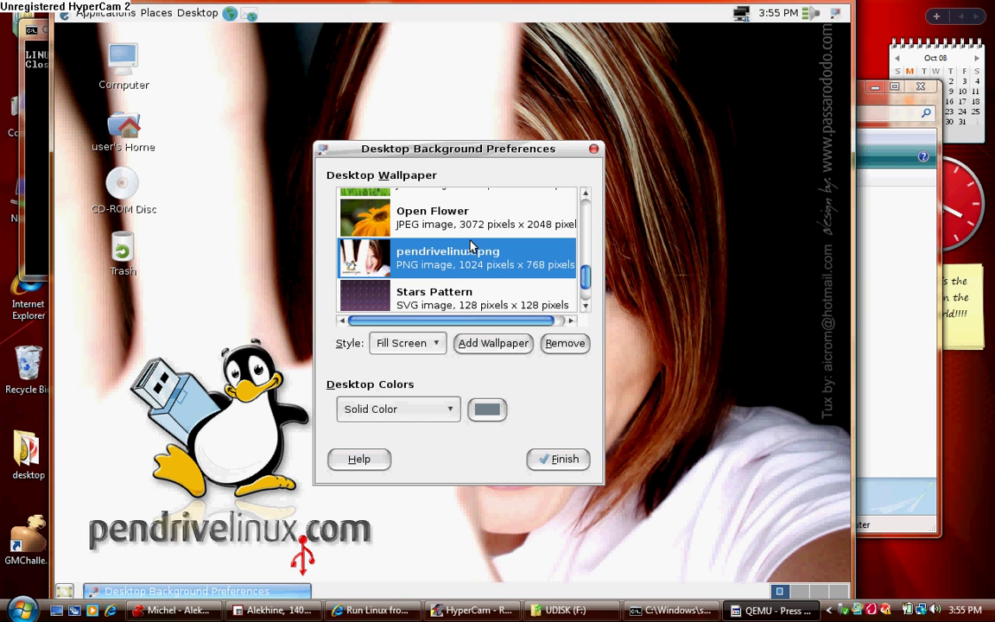
pyautogui.click(455, 292)
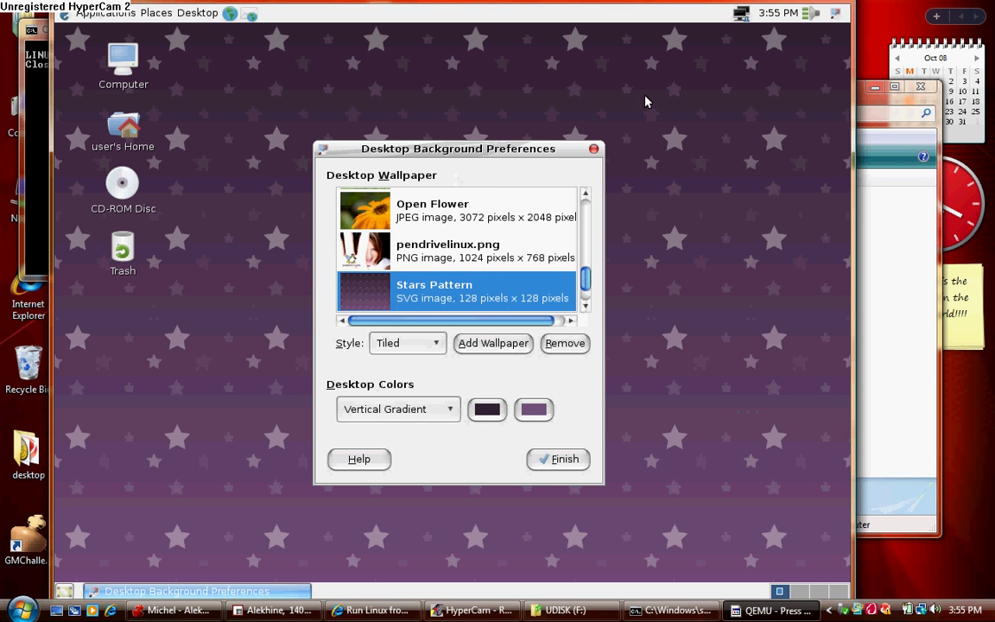
pyautogui.click(593, 149)
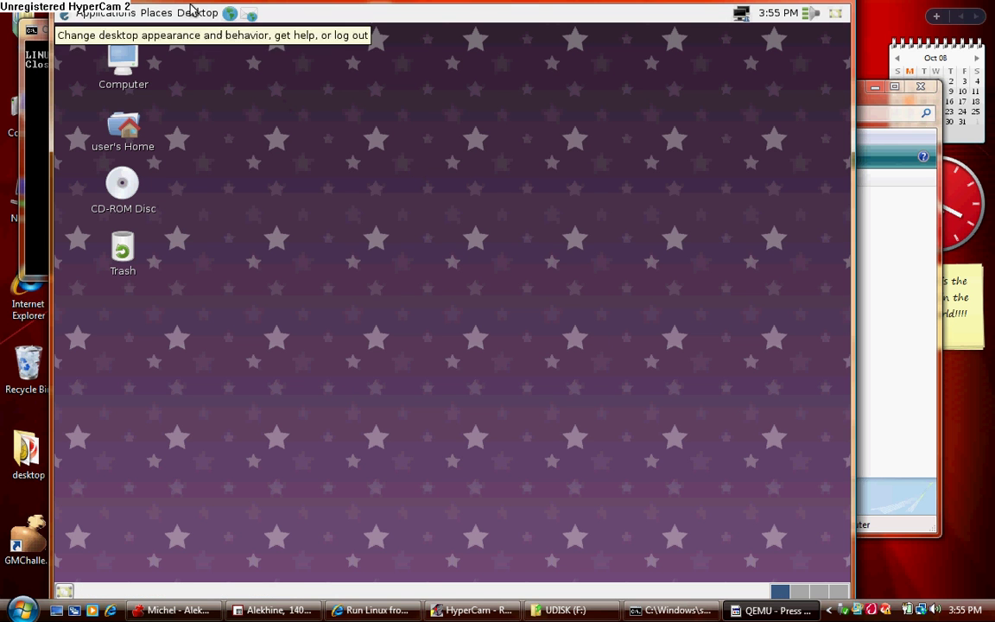
pyautogui.moveTo(227, 124); pyautogui.dragTo(232, 129)
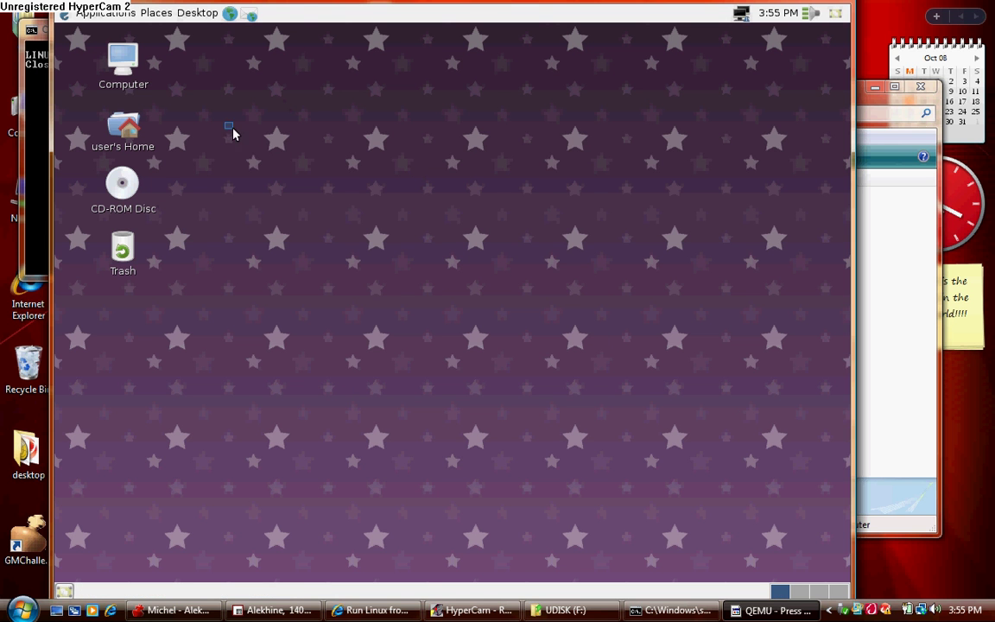
pyautogui.click(183, 11)
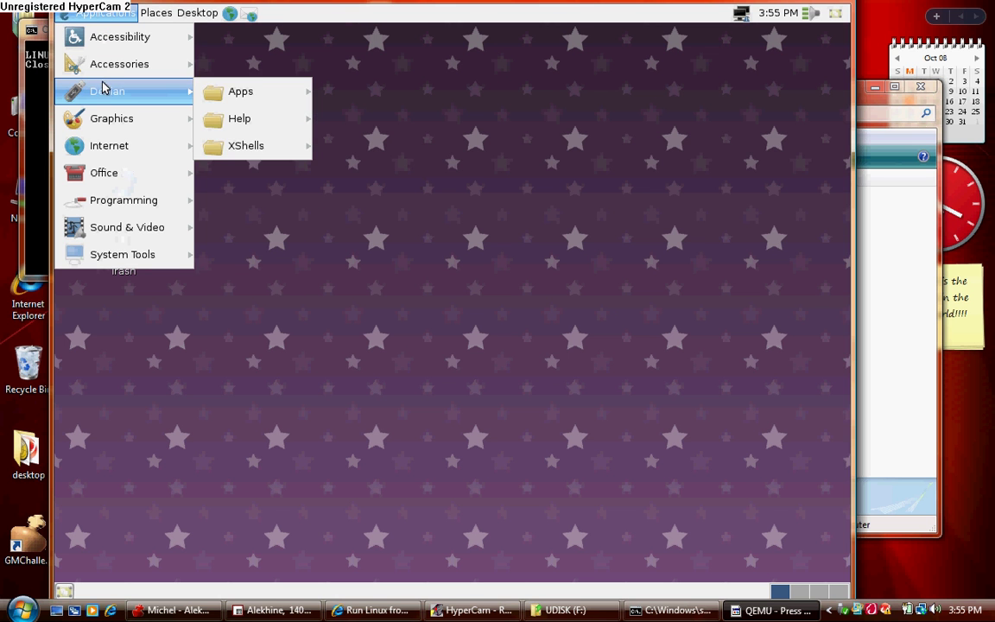
pyautogui.moveTo(102, 76)
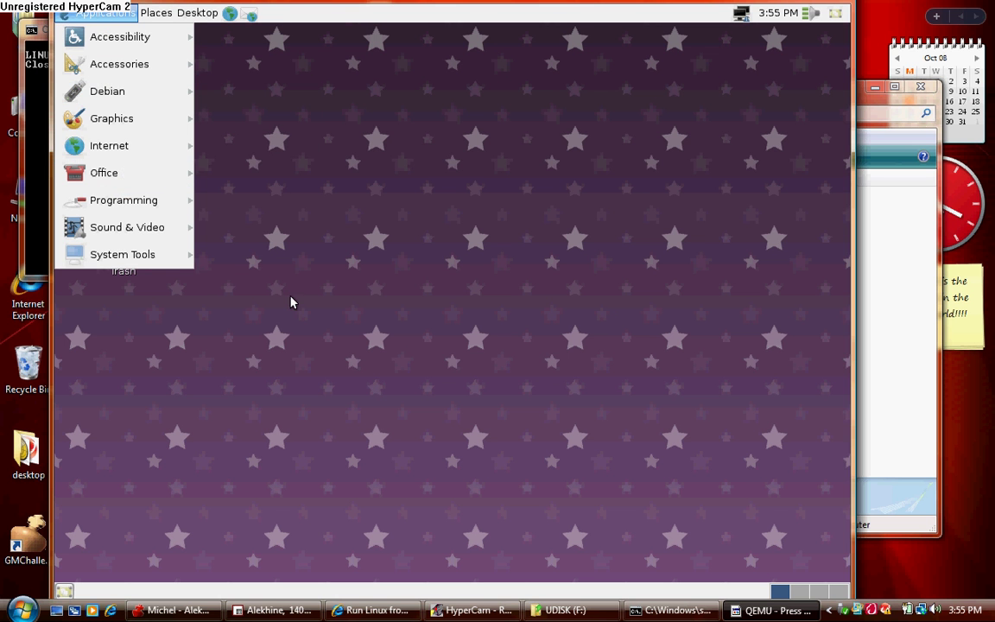
pyautogui.click(290, 300)
pyautogui.click(108, 64)
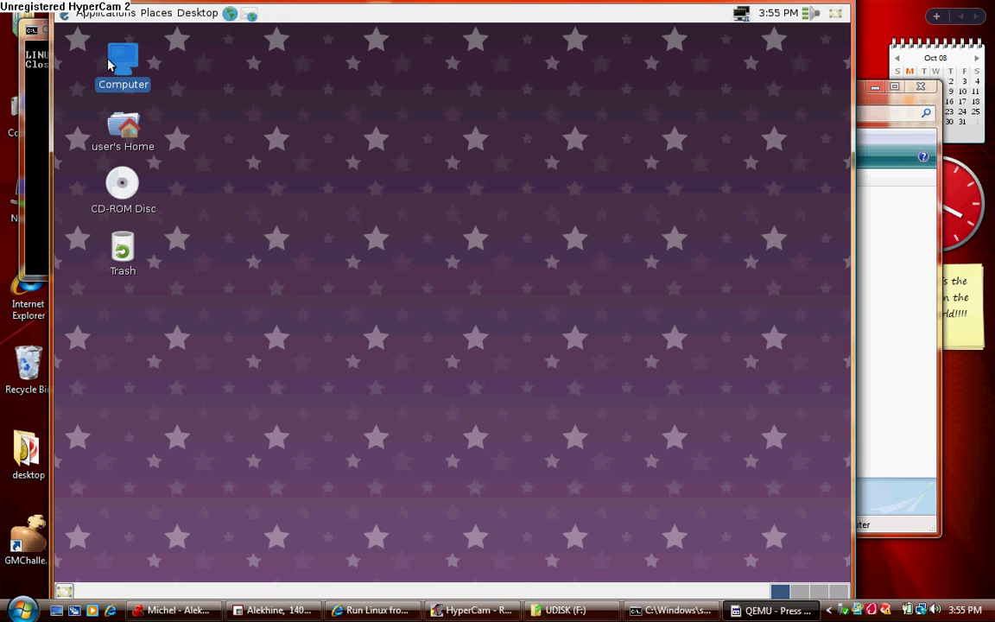
pyautogui.doubleClick(121, 69)
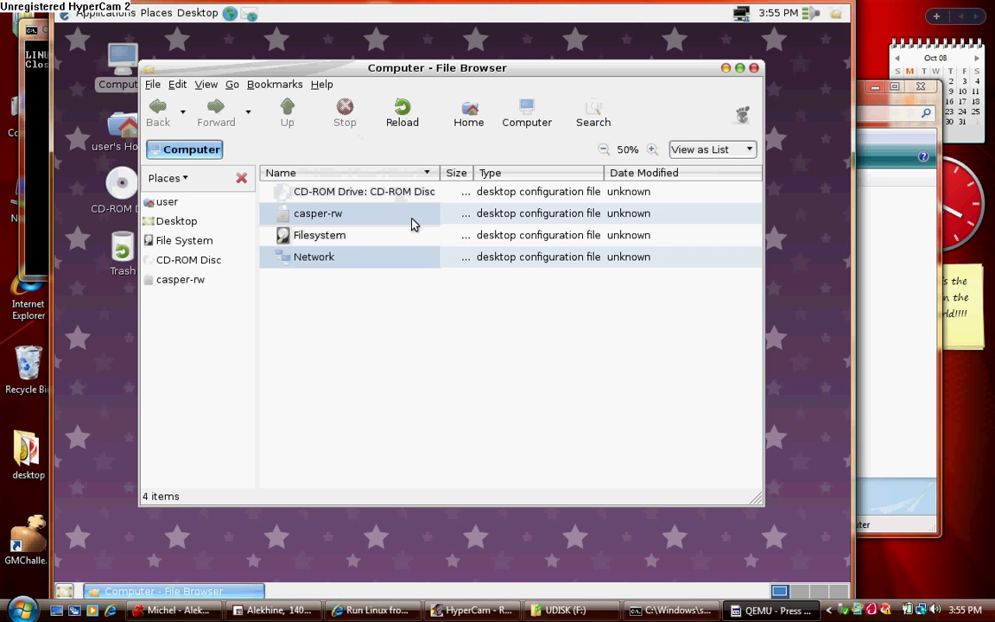
pyautogui.click(753, 69)
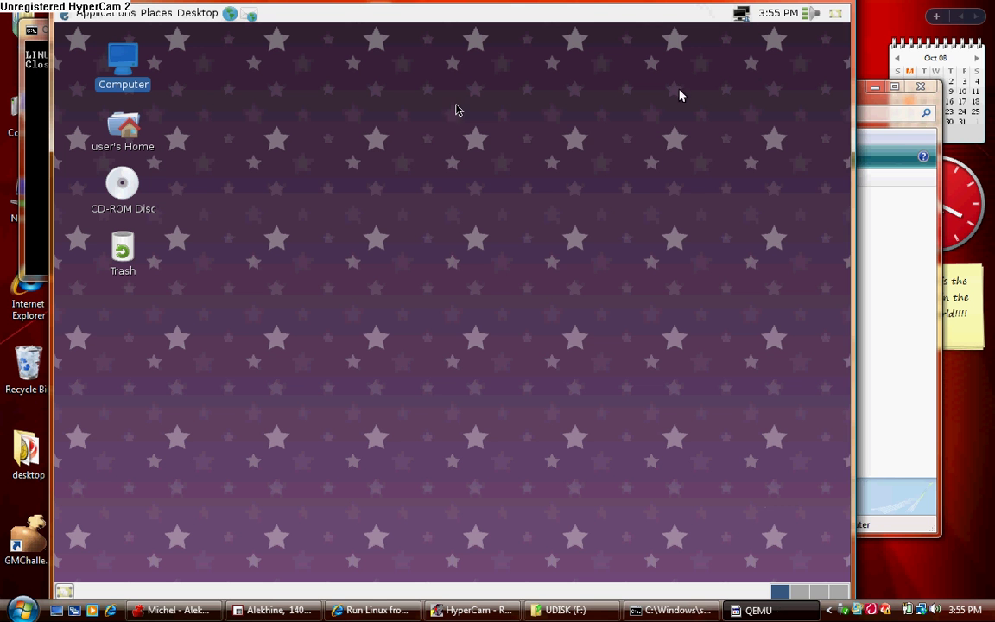
# Release the mouse with Ctrl+Alt, close the QEMU window, and restore HyperCam from the taskbar.
pyautogui.hotkey('ctrl', 'alt')
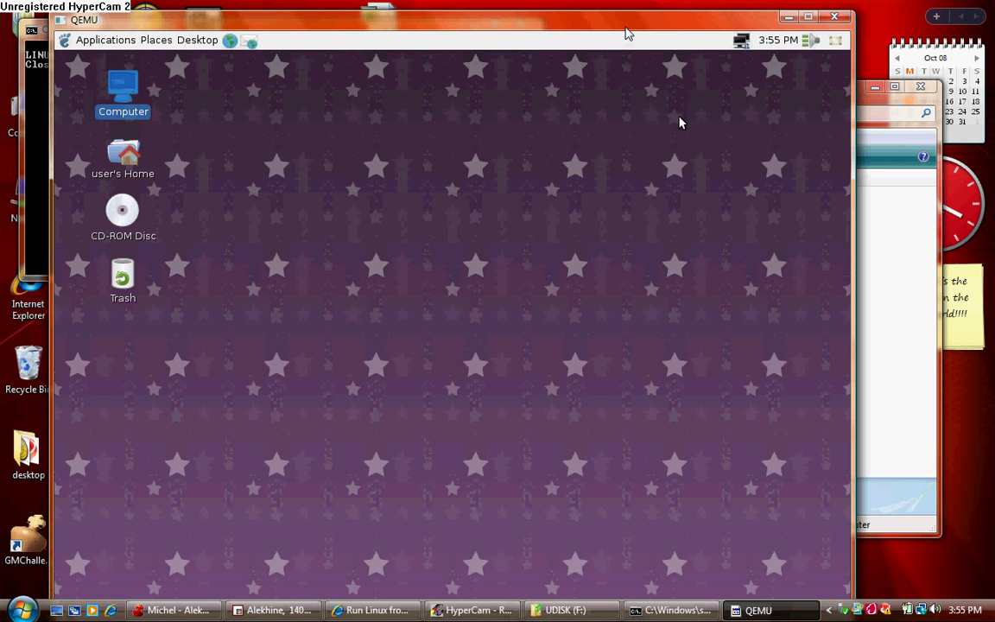
pyautogui.click(821, 19)
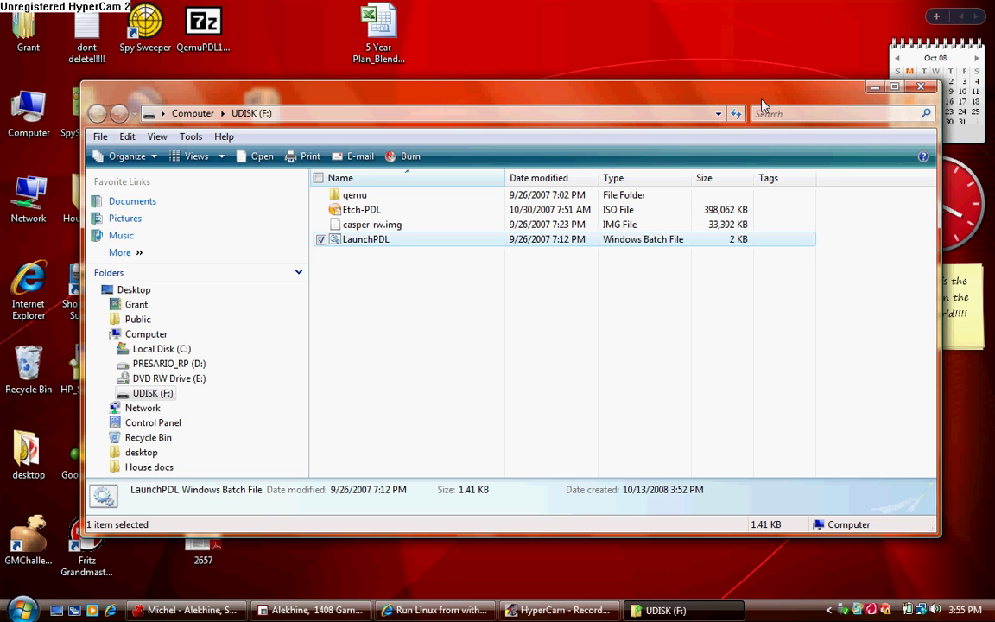
pyautogui.click(570, 610)
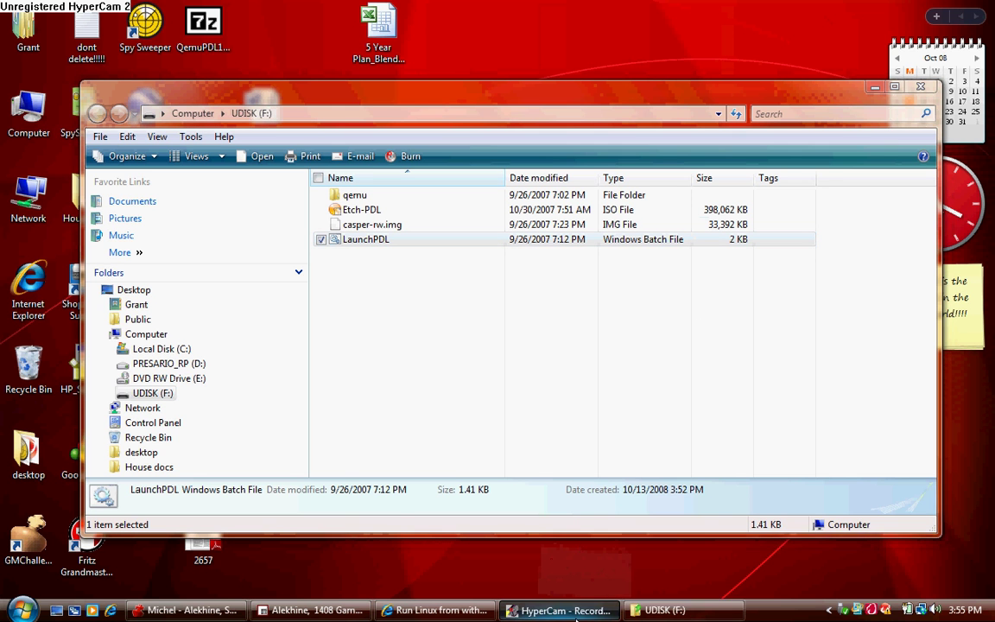